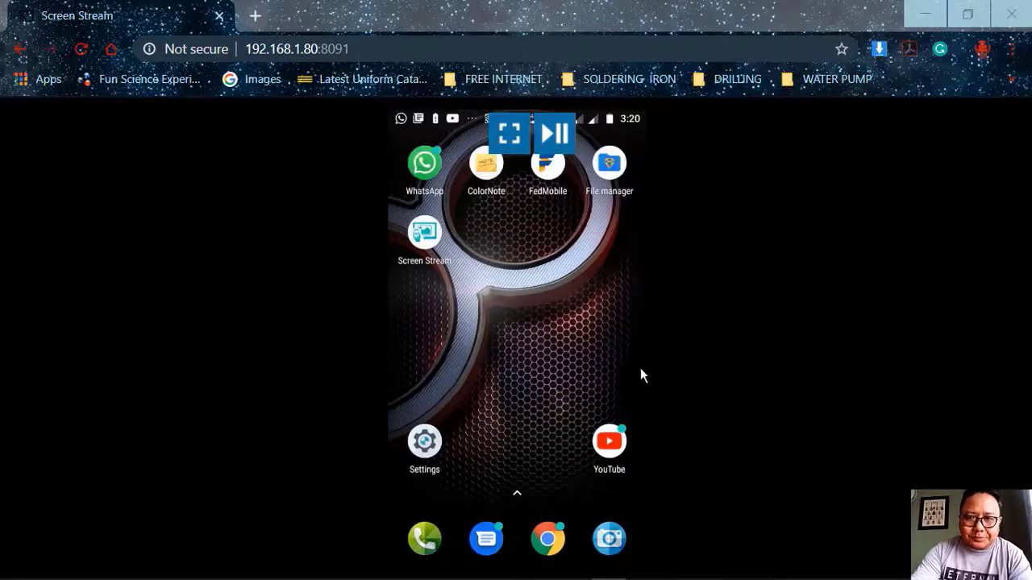
Step: Switch the Screen Stream view of the mirrored phone to fullscreen
left_click(509, 137)
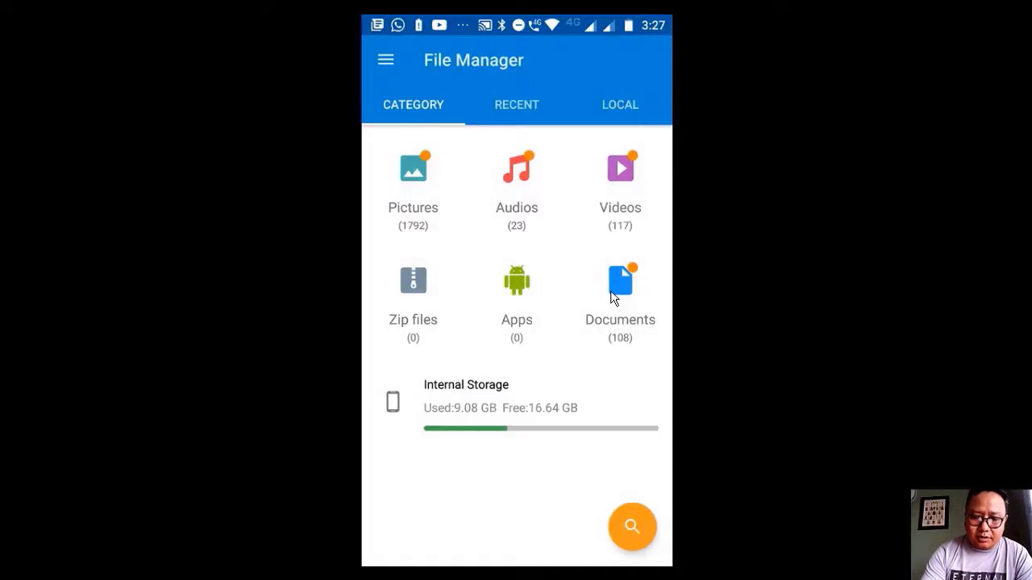
Step: List the phone's videos to spot the new VID recording, then return to the categories
left_click(620, 186)
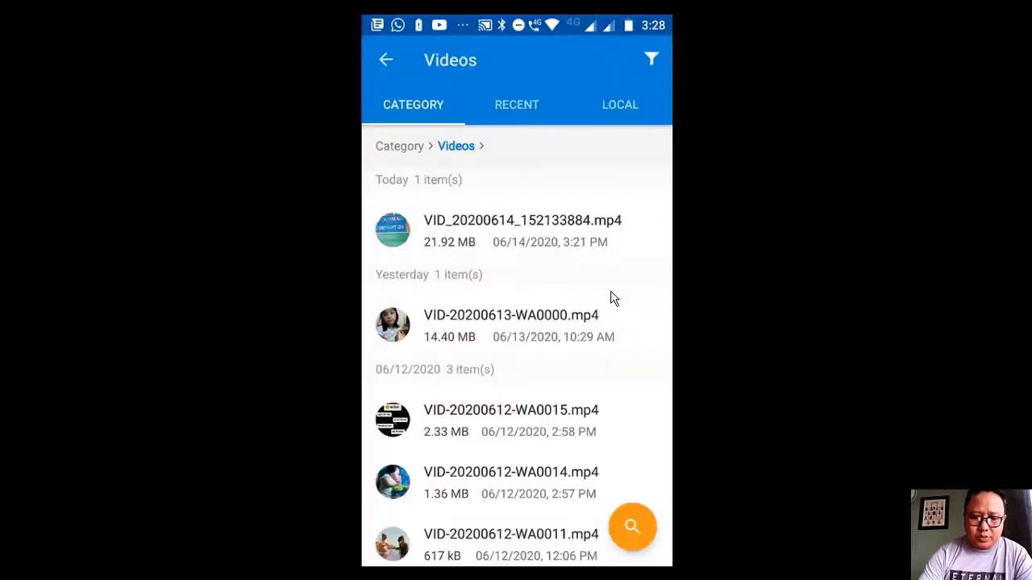
key("Escape")
key("Escape")
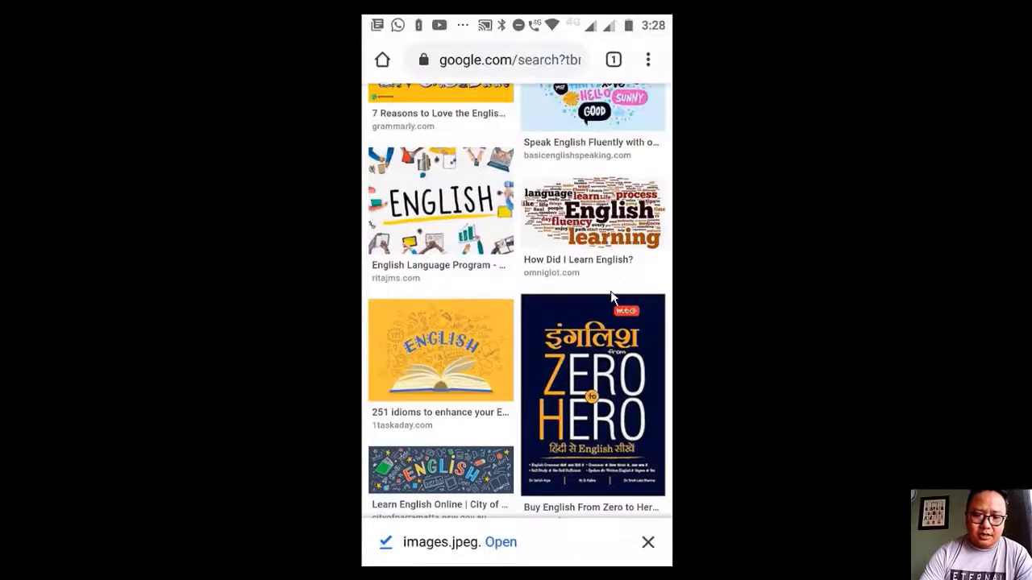
Step: Back out from Google Images through google.com and the new tab page to the home screen
scroll(610, 298, "up", 10)
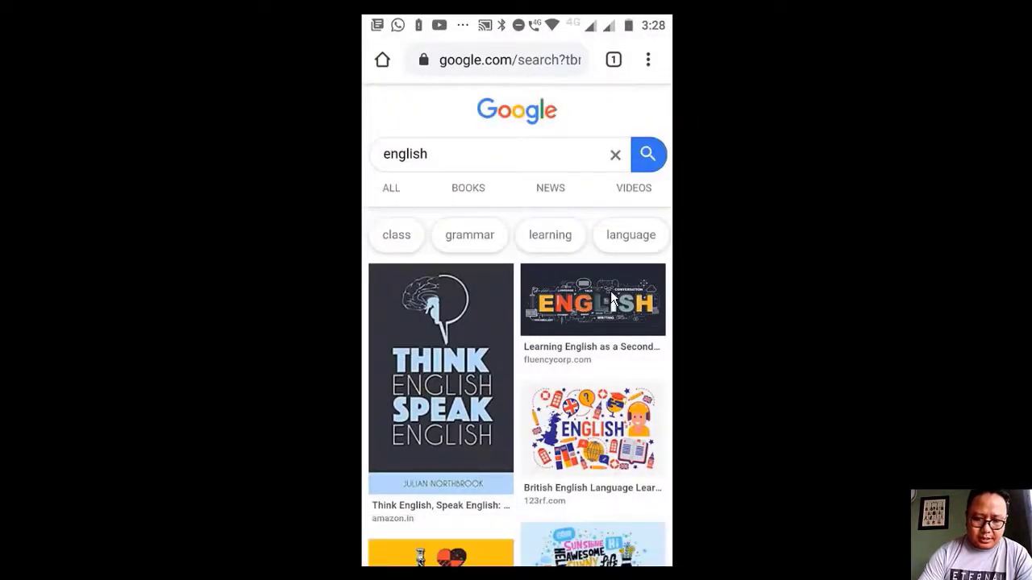
right_click(611, 298)
right_click(610, 298)
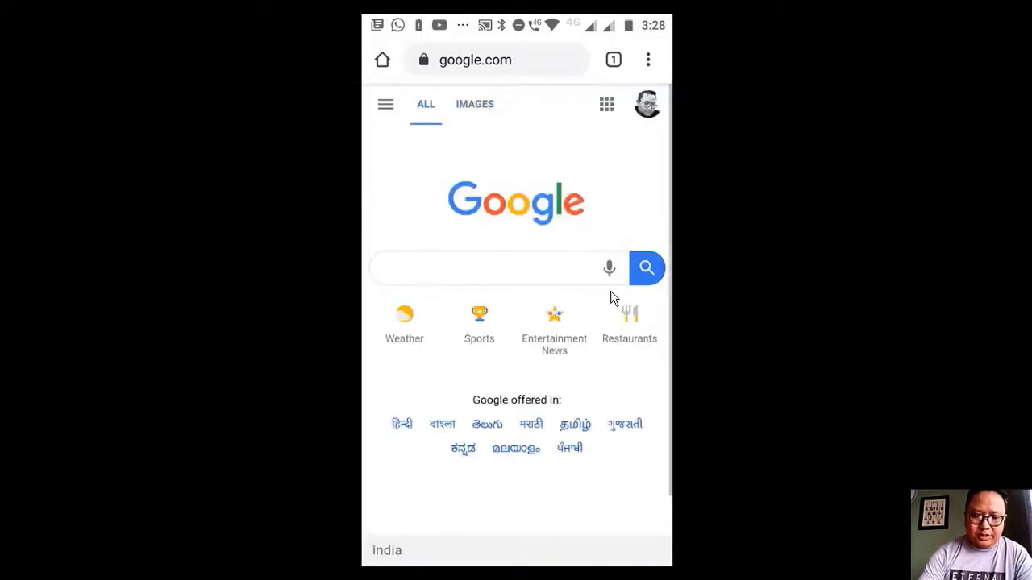
right_click(610, 298)
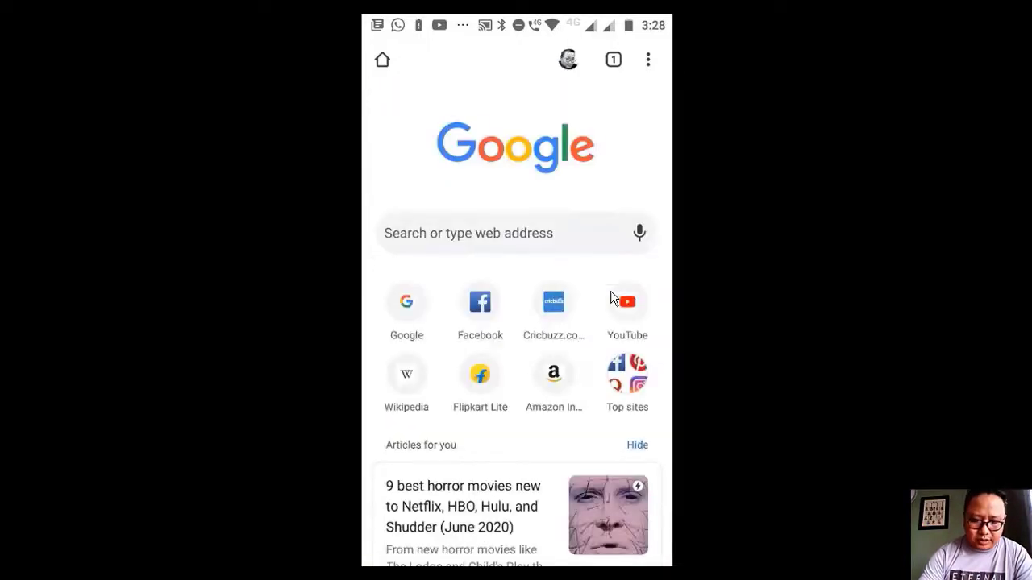
right_click(610, 298)
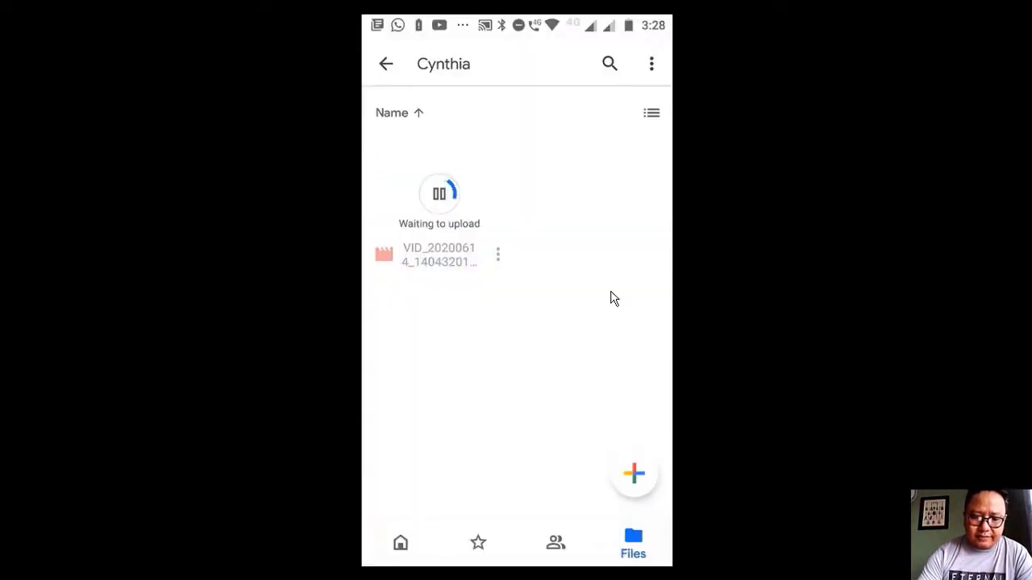
Step: Go back from the teacher's folder to the main My Drive folder list
right_click(610, 298)
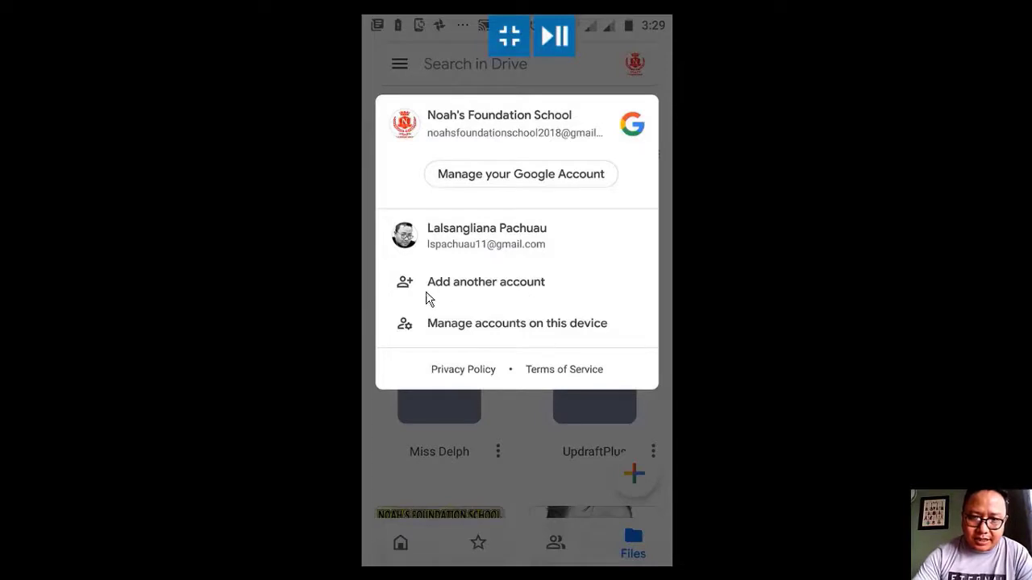
Step: Try signing in with the school e-mail, hit the 'already exists' error, and back out home
left_click(531, 301)
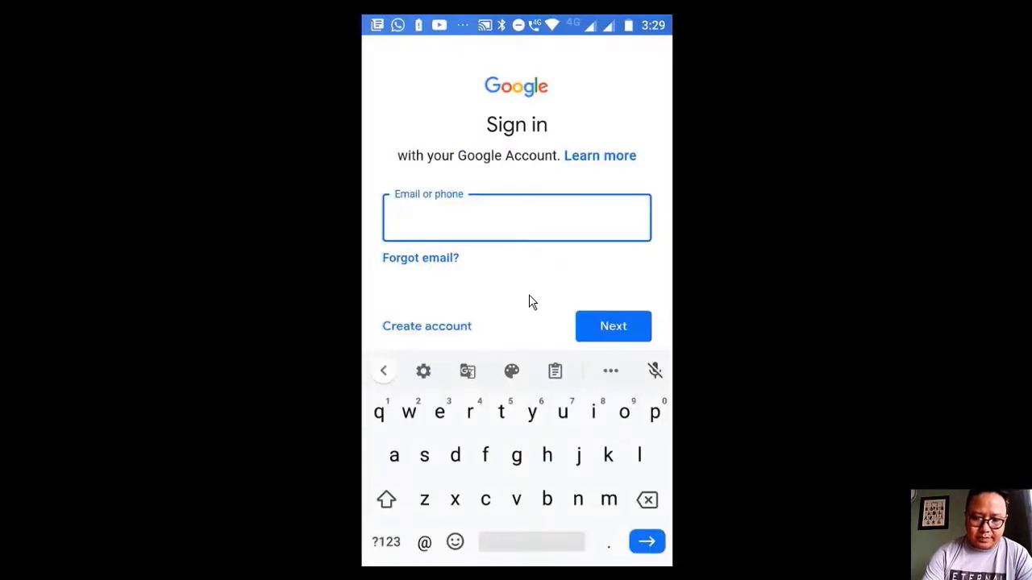
type("noa")
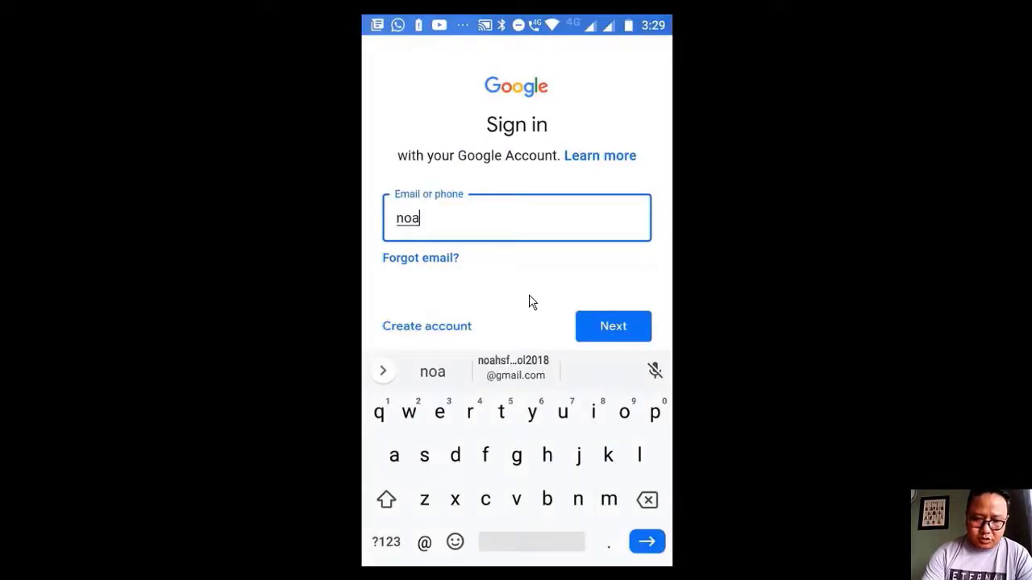
type("gs")
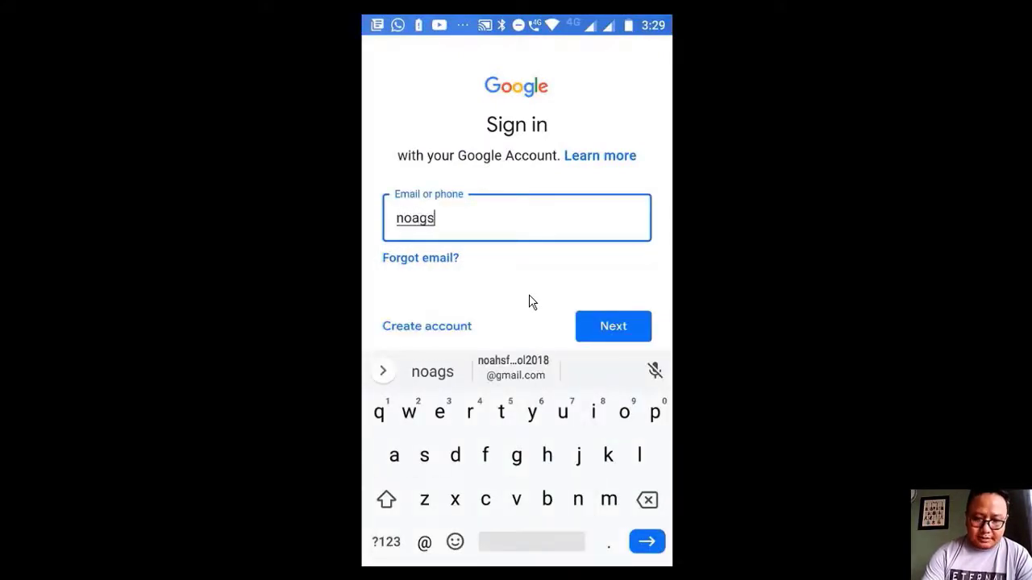
left_click(515, 368)
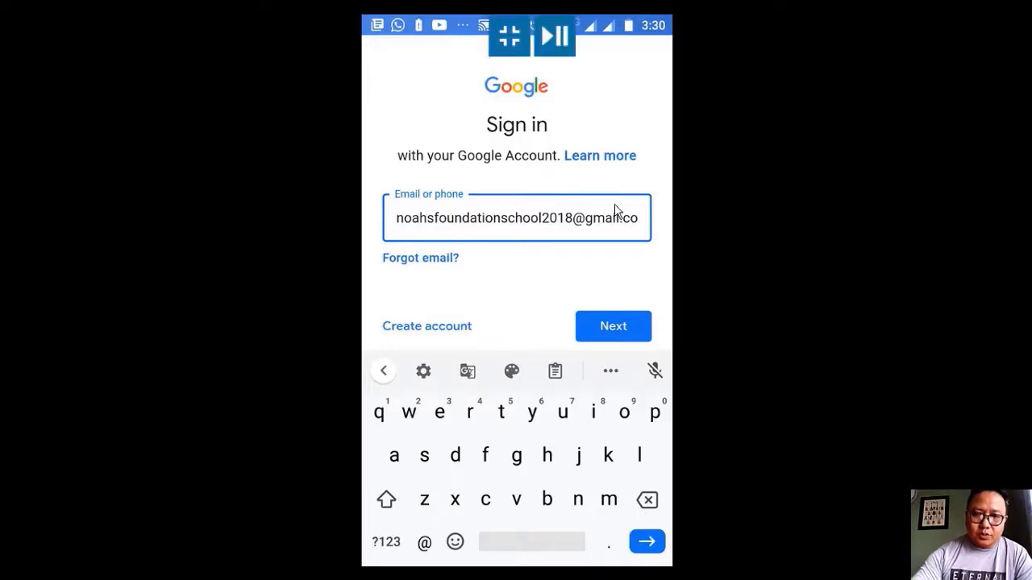
left_click(604, 326)
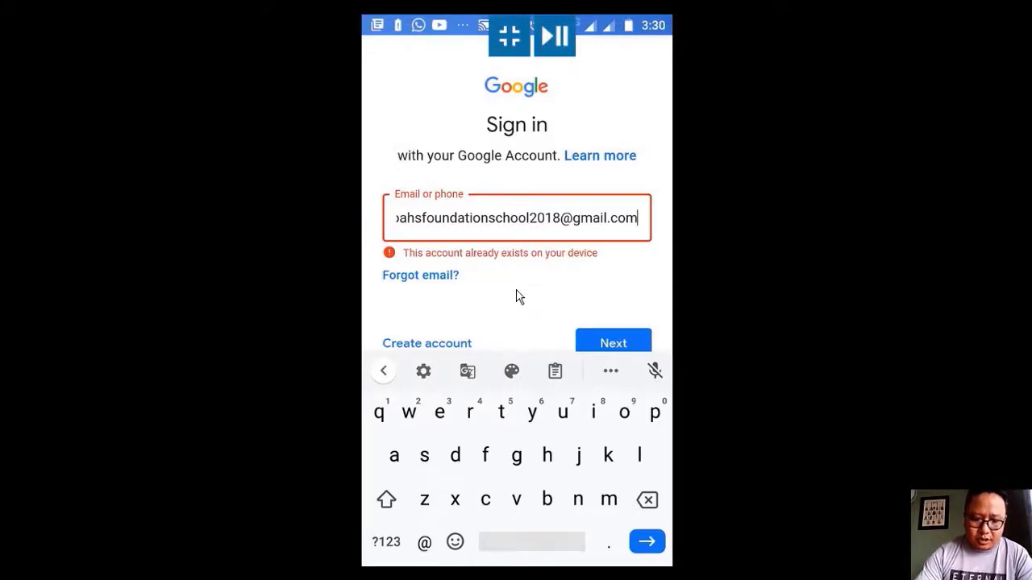
key("Escape")
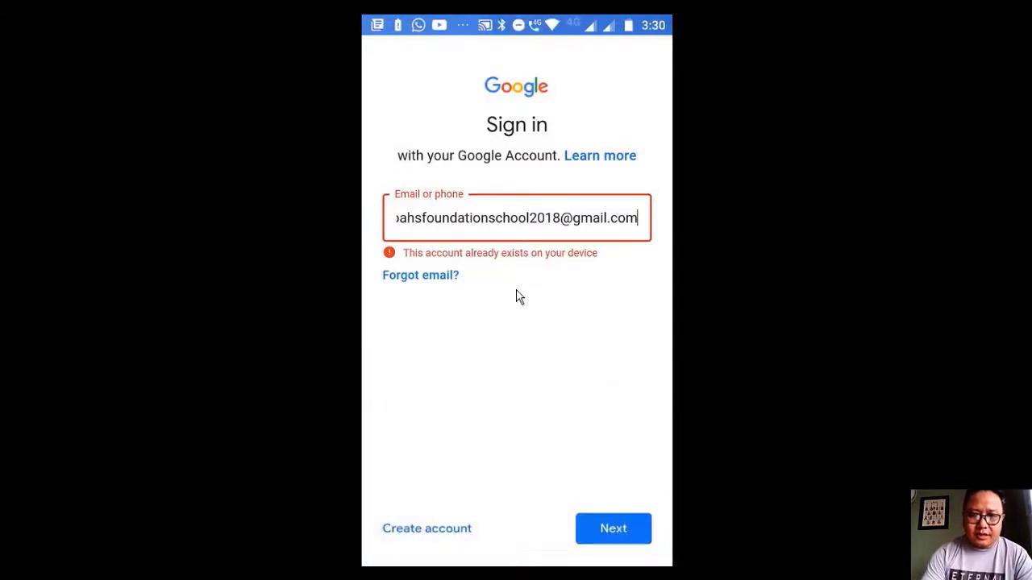
key("Escape")
key("Escape")
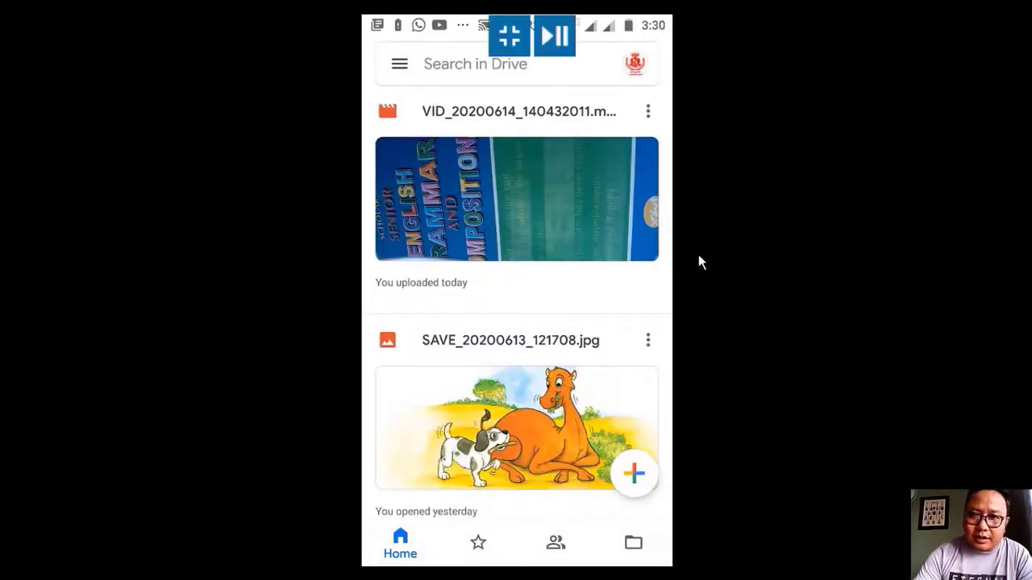
Step: View the account switcher to confirm the school account is active, then close it
left_click(635, 63)
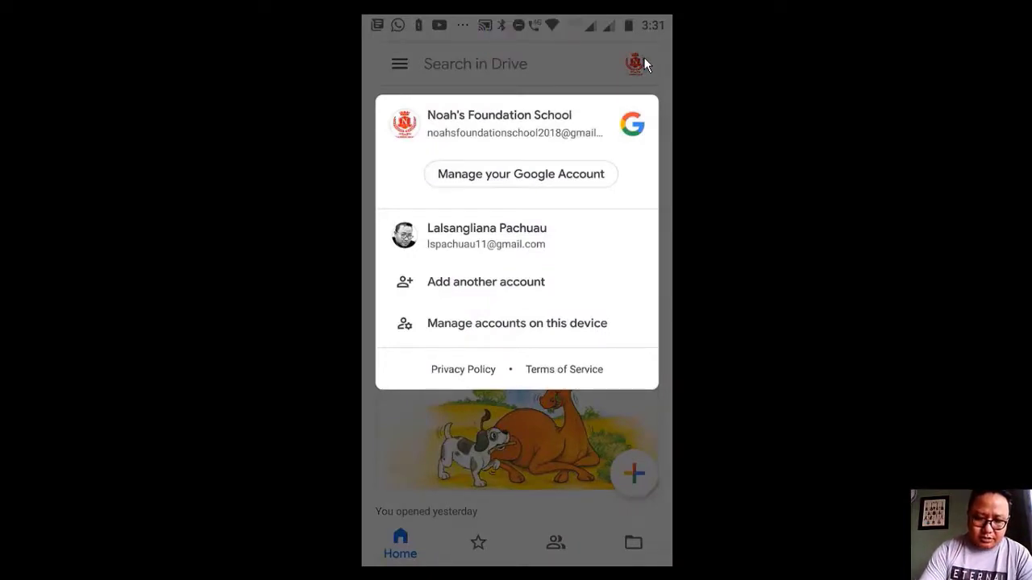
left_click(644, 59)
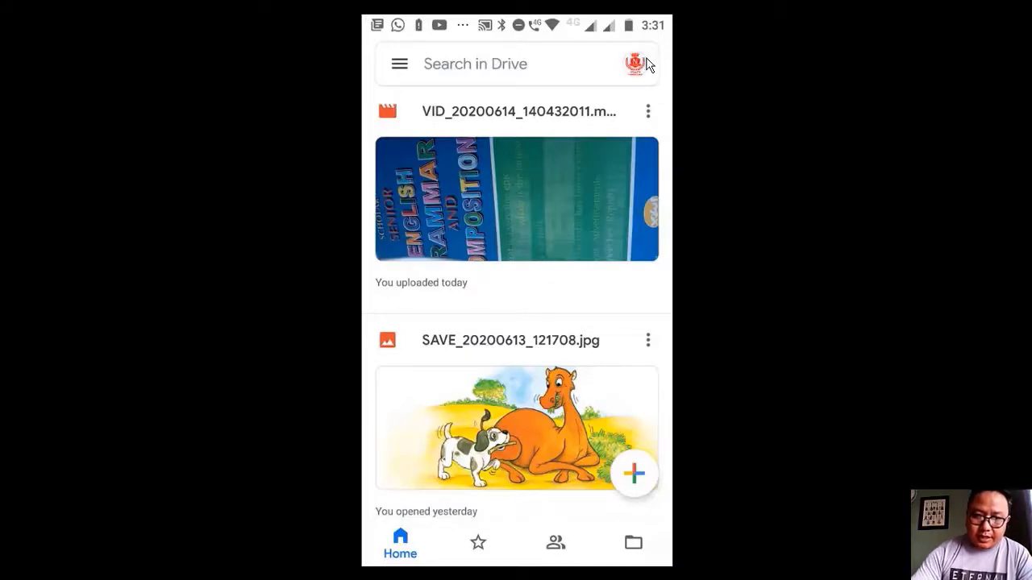
Step: Create a new folder named 'MISS IRENE' from the new-item menu
left_click(634, 471)
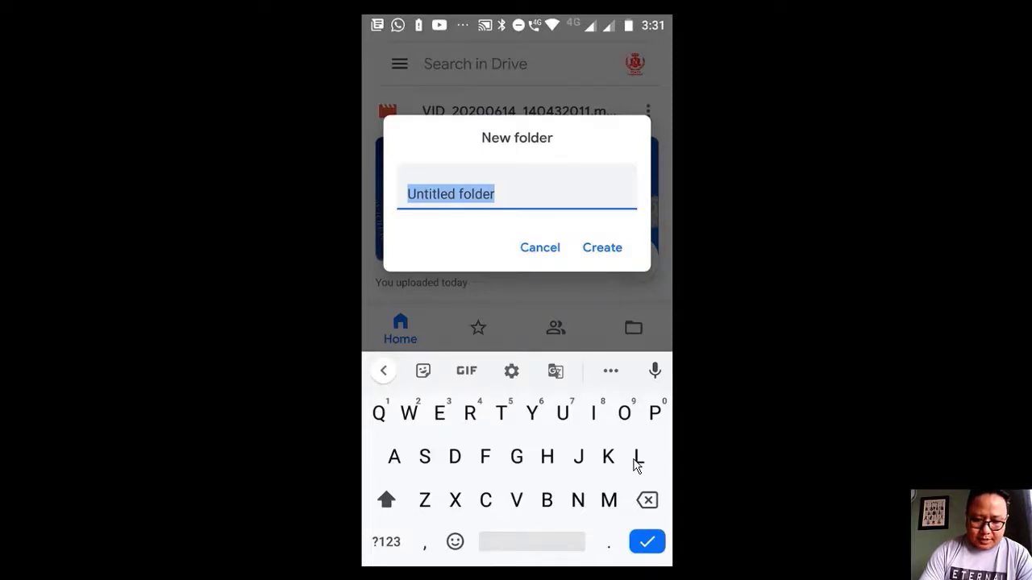
type("MISS ")
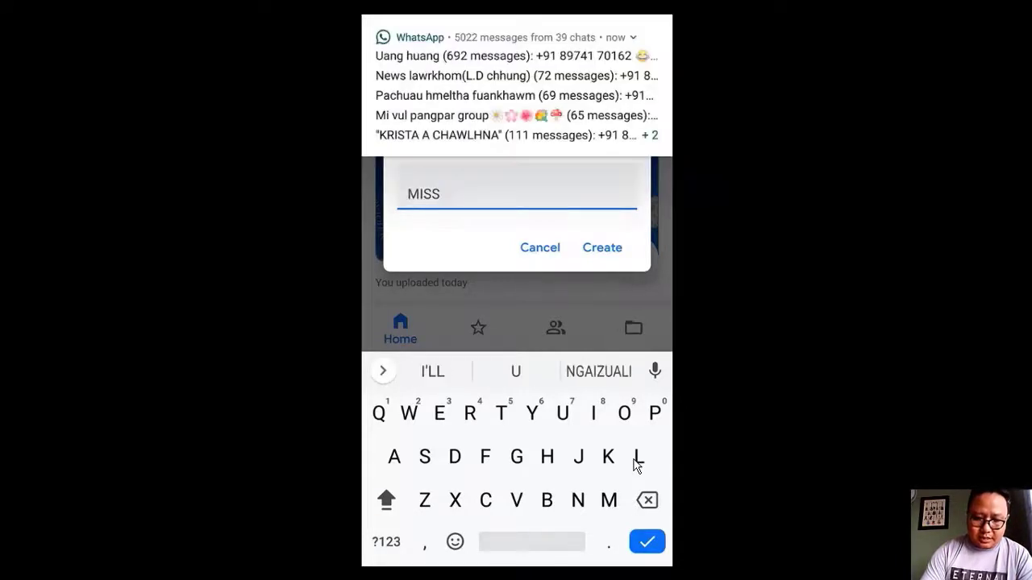
type("IRENE")
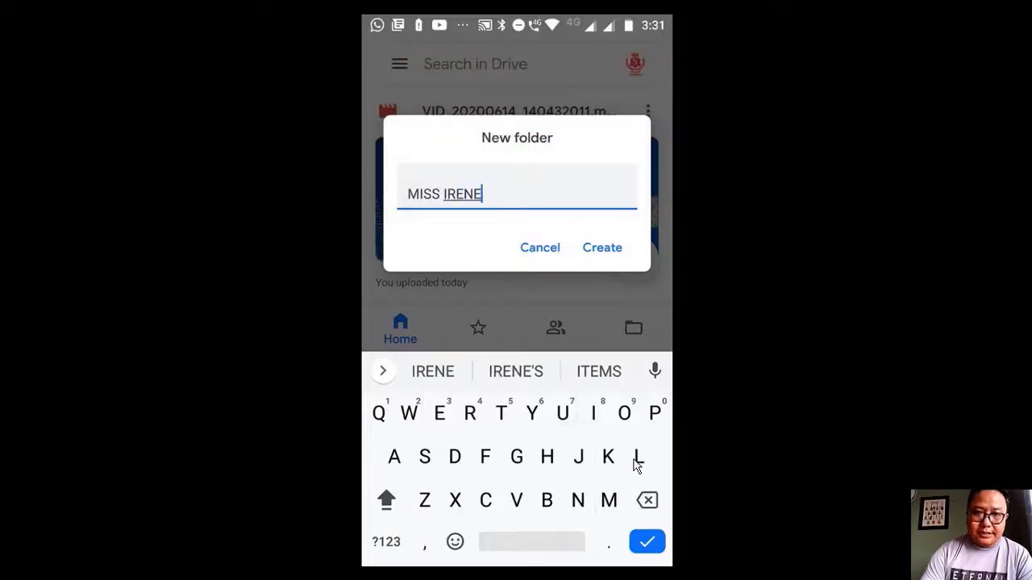
key("Return")
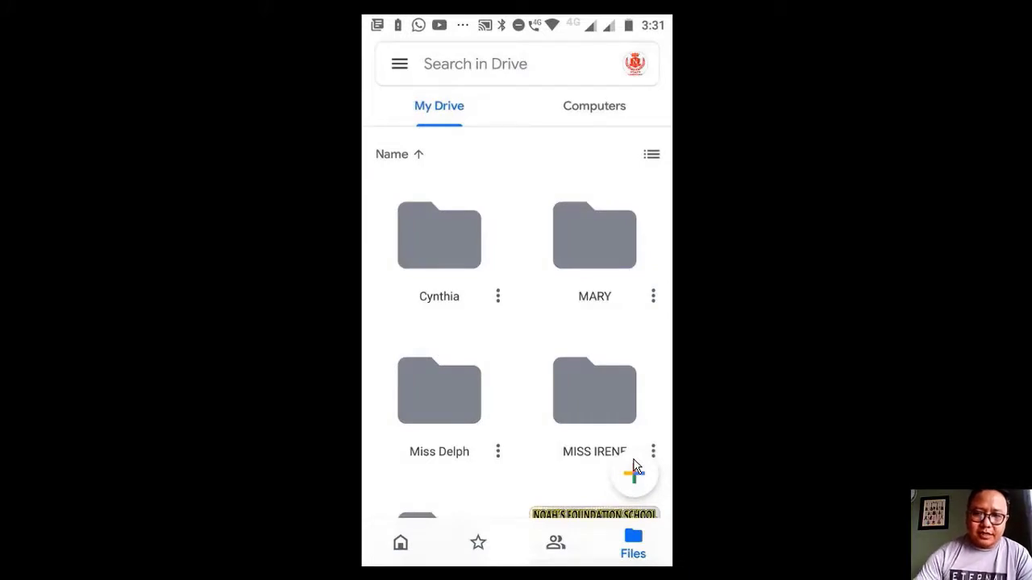
Step: Enter the MISS IRENE folder and bring up its add-new-item options
left_click(599, 412)
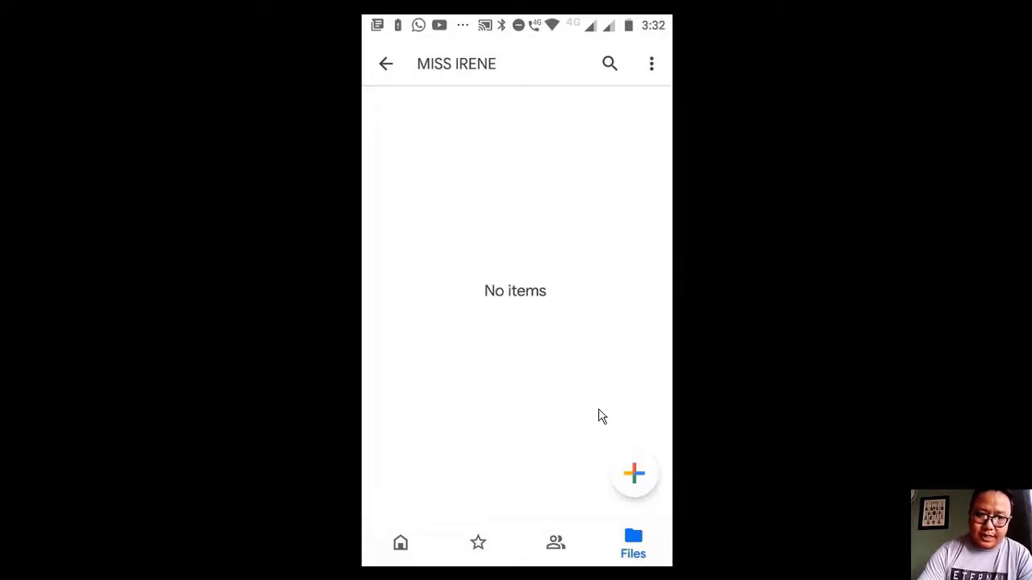
left_click(636, 475)
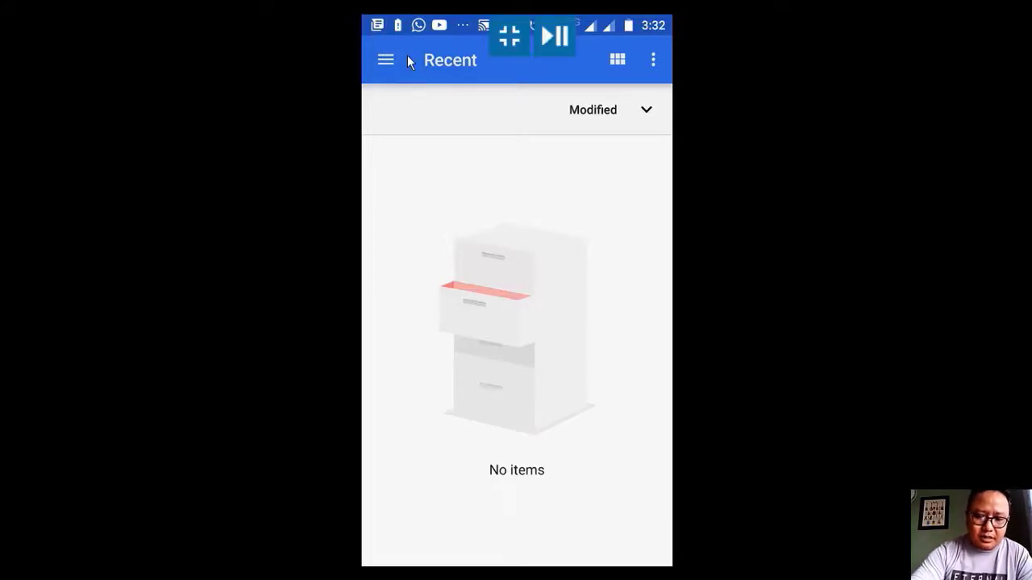
Step: Choose File Manager from the picker's list of file sources
left_click(407, 54)
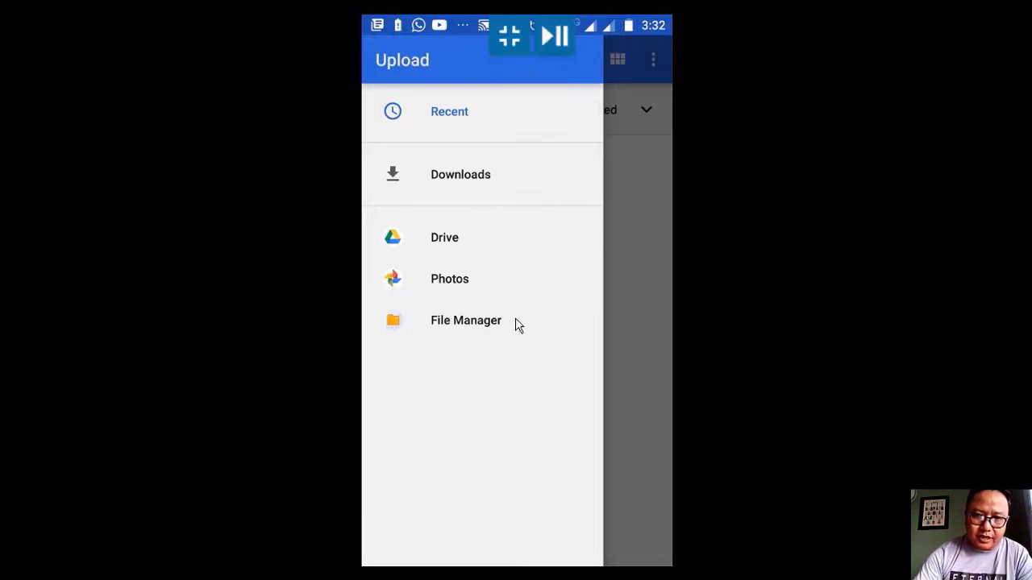
left_click(409, 319)
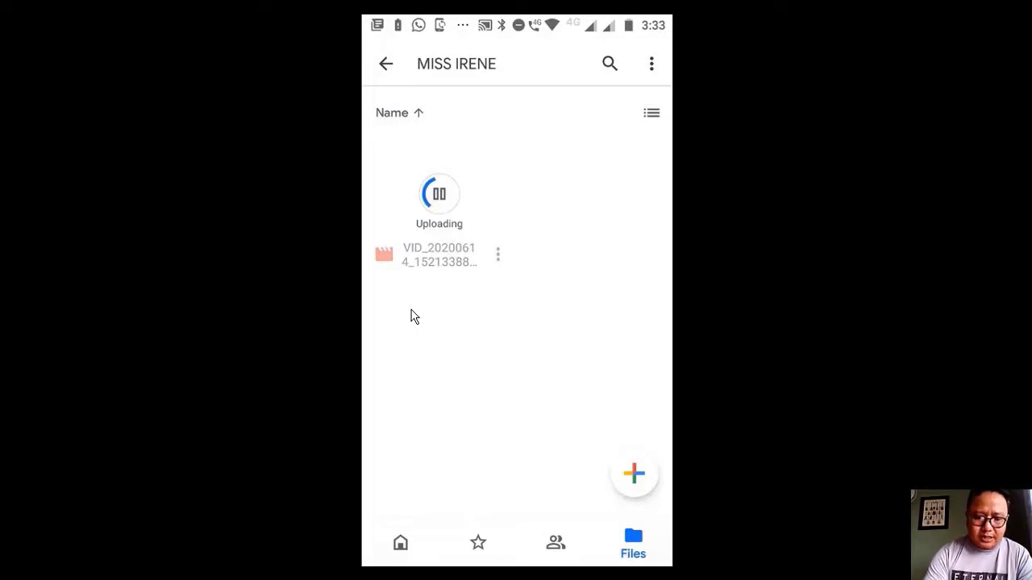
Step: Exit the MISS IRENE folder and Drive, dismissing the notification shade, back to the home screen
right_click(412, 316)
right_click(411, 316)
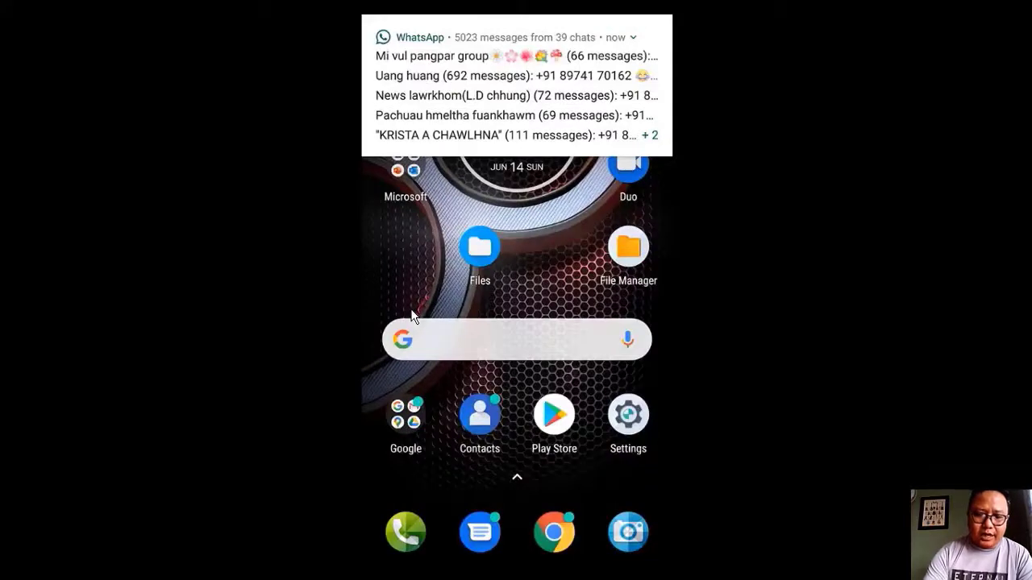
scroll(412, 317, "down", 3)
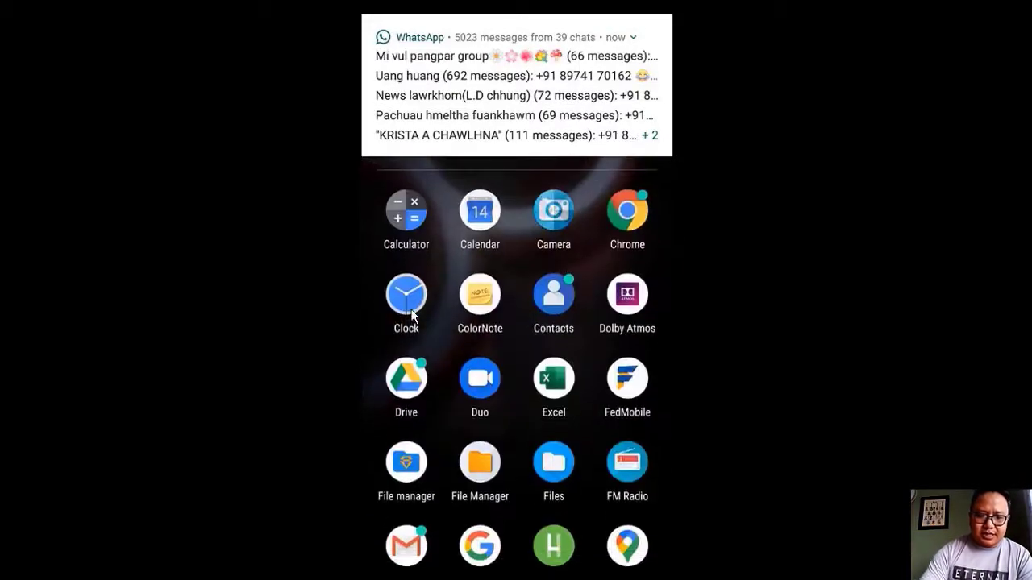
key("ctrl+n")
right_click(411, 317)
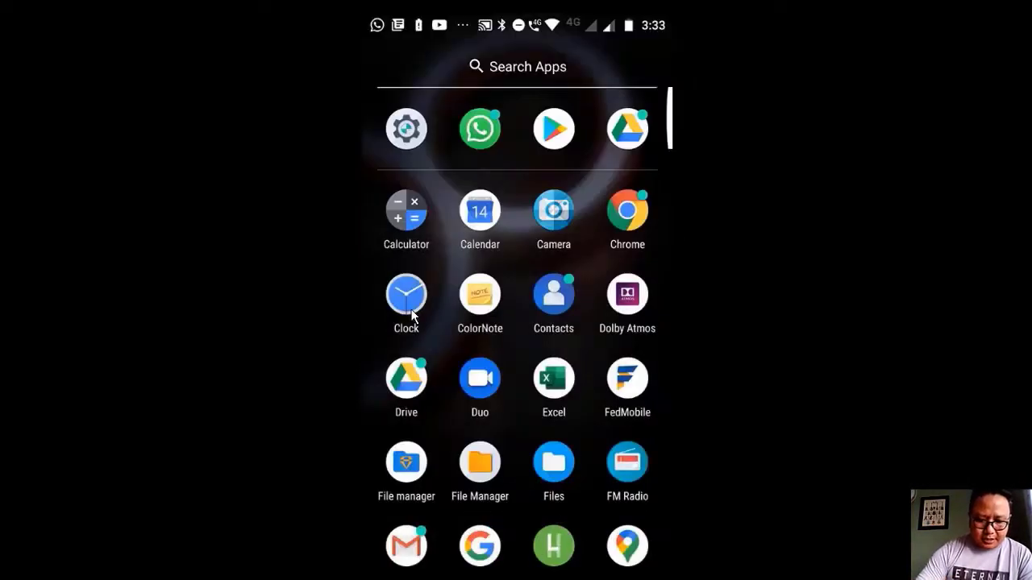
right_click(411, 316)
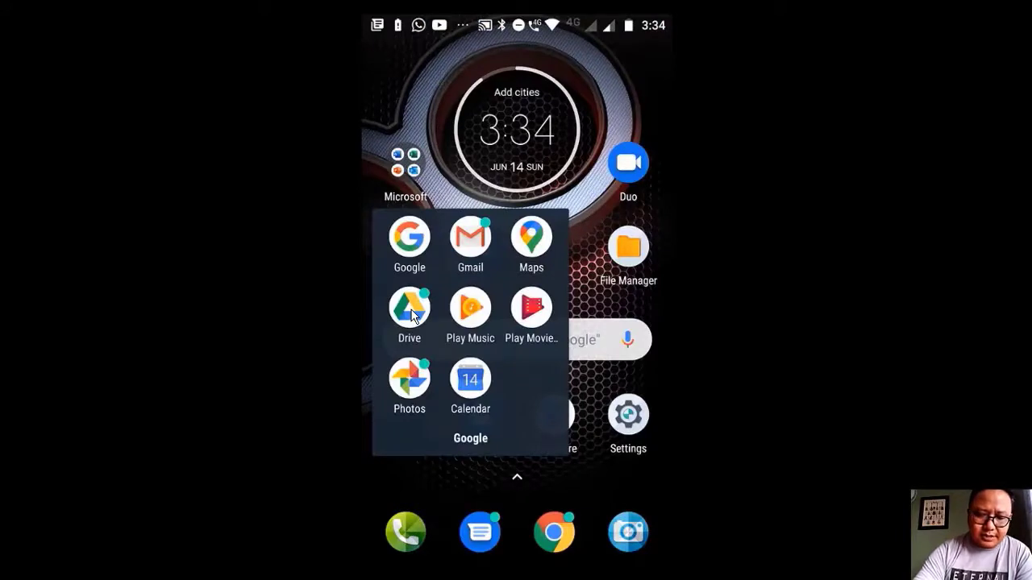
Step: Launch Google Drive and create a new folder named 'Sir David' in My Drive
left_click(412, 316)
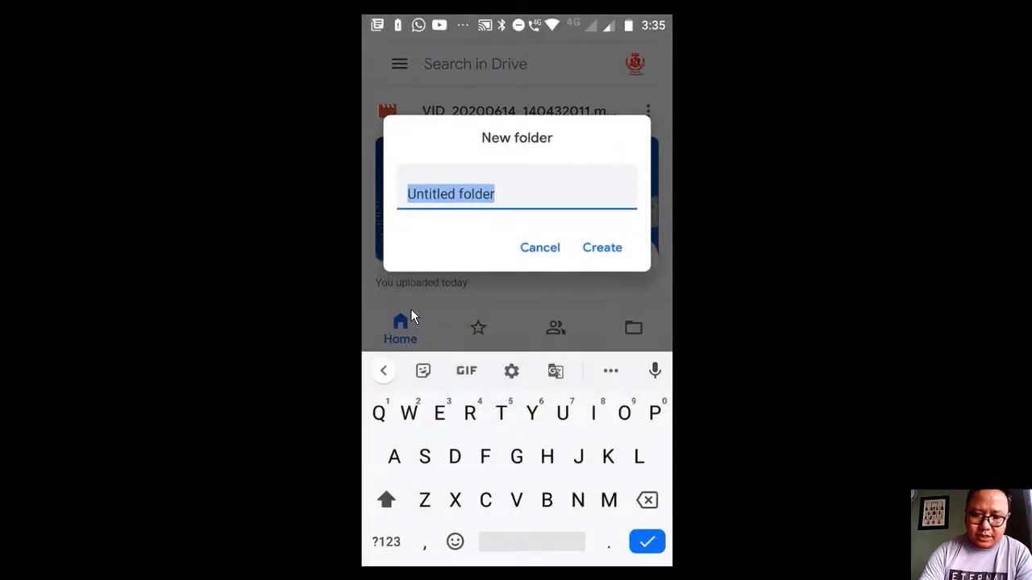
type("Sir")
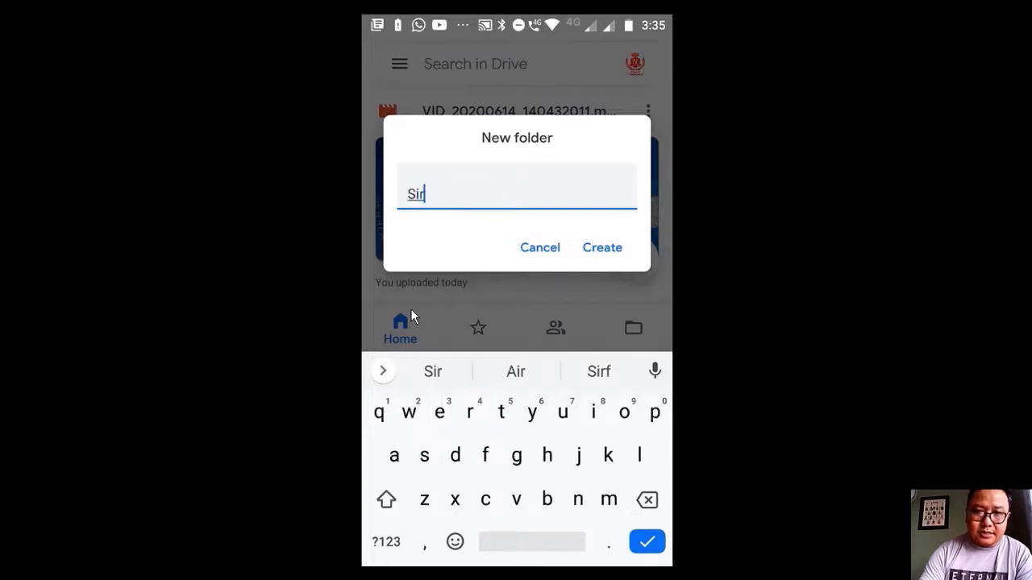
type(" David")
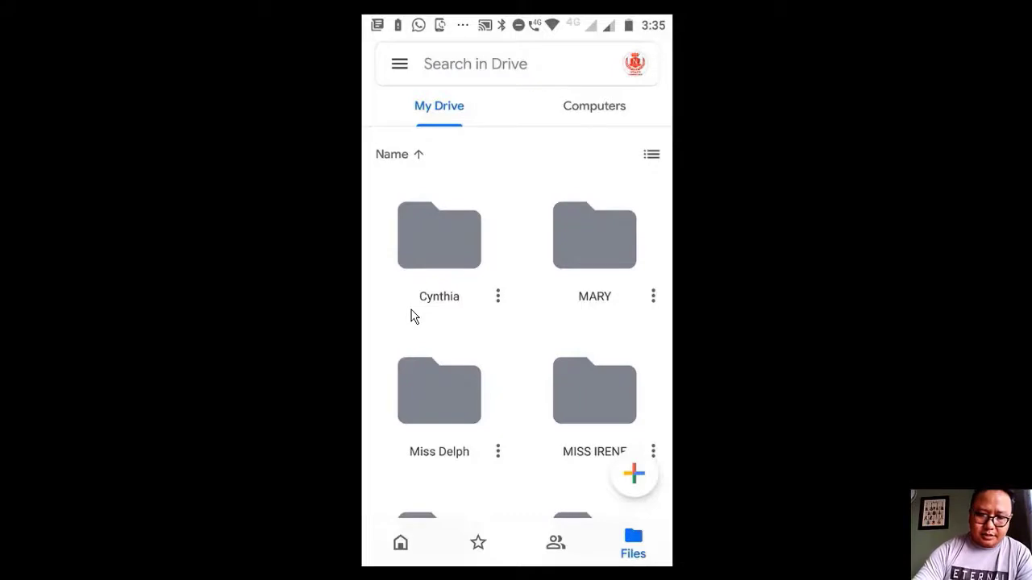
Step: Confirm the 'Sir David' folder is listed in My Drive, then return to the home screen
scroll(411, 316, "down", 3)
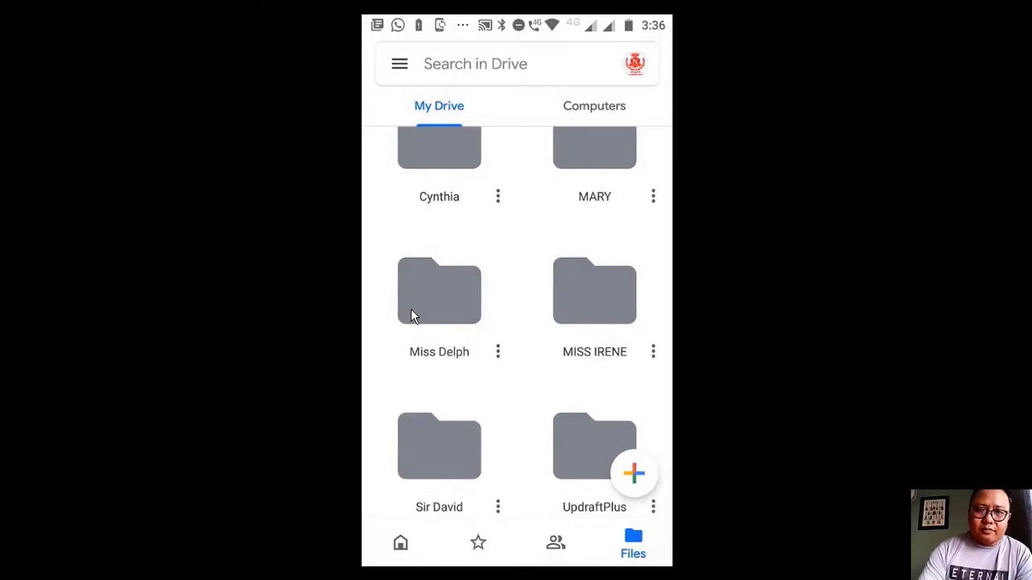
key("super")
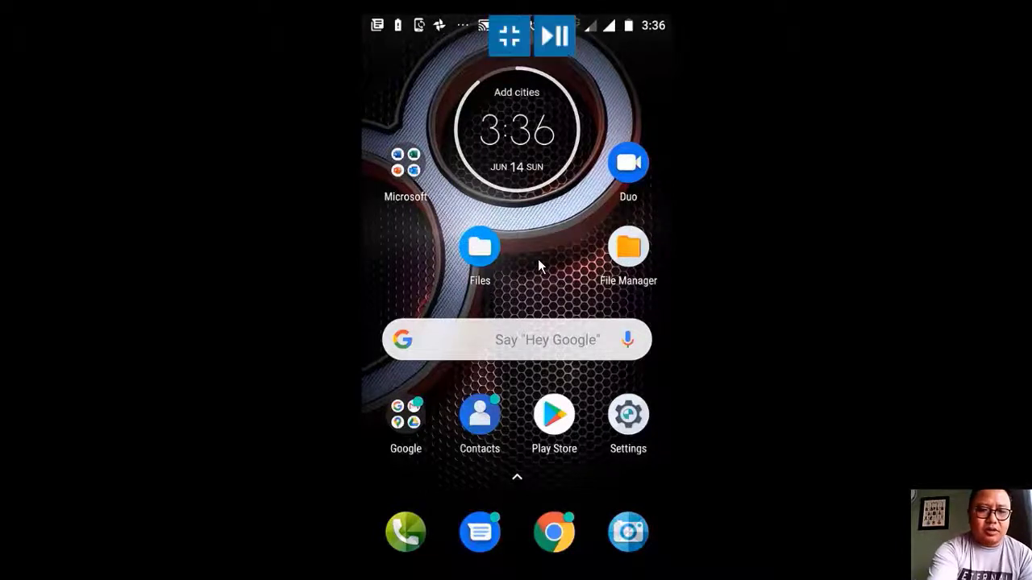
Step: Leave full-screen phone mirroring and show the screen recorder's Stop controls
key("Escape")
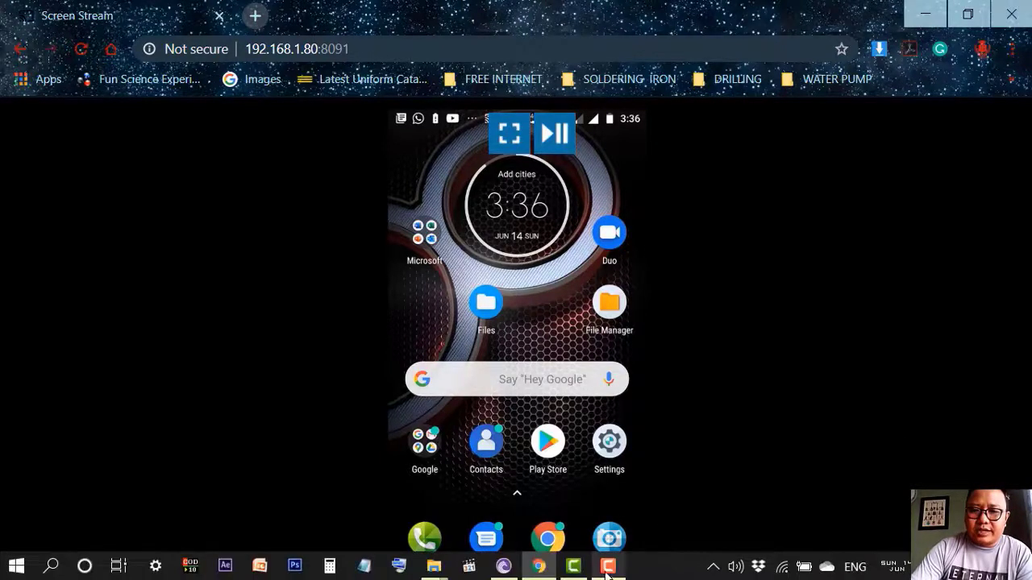
left_click(607, 567)
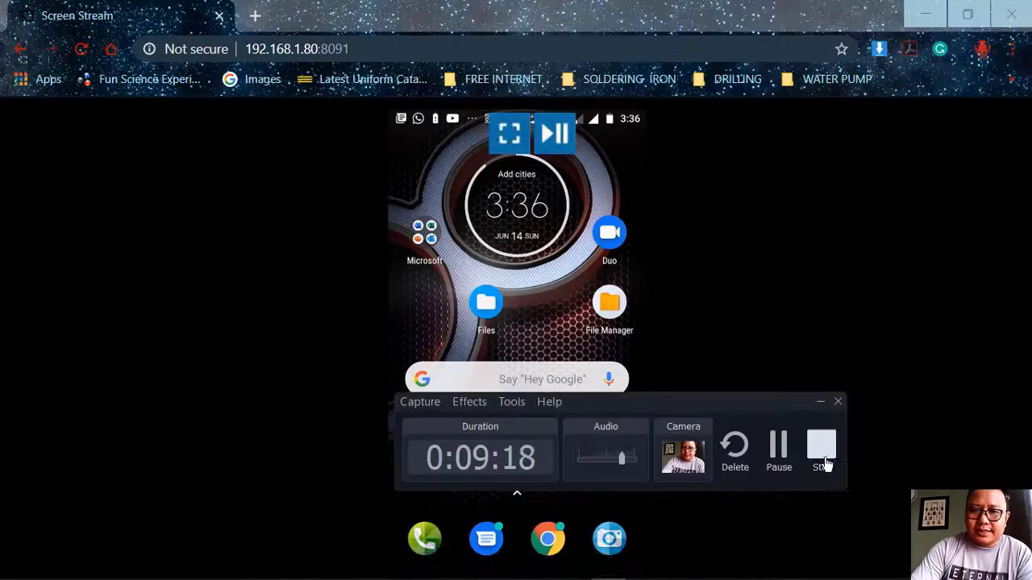